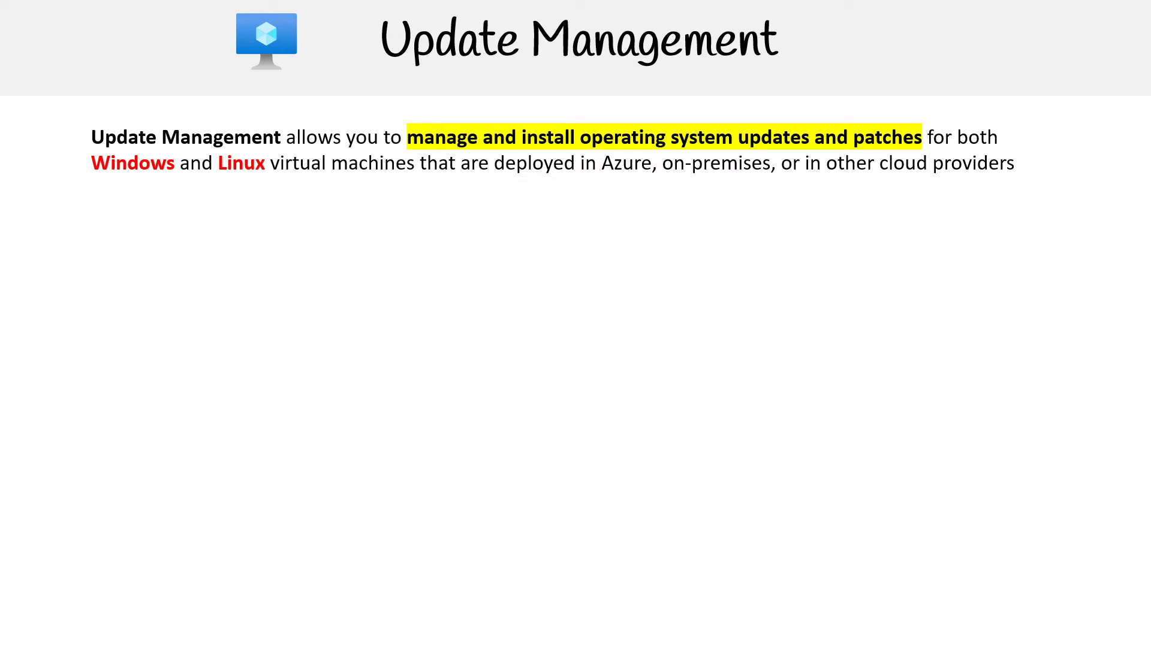
Step: Advance the animation to show the Guest + Host Updates paragraph with Operations and Guest OS screenshots
{"action": "key", "text": "Right"}
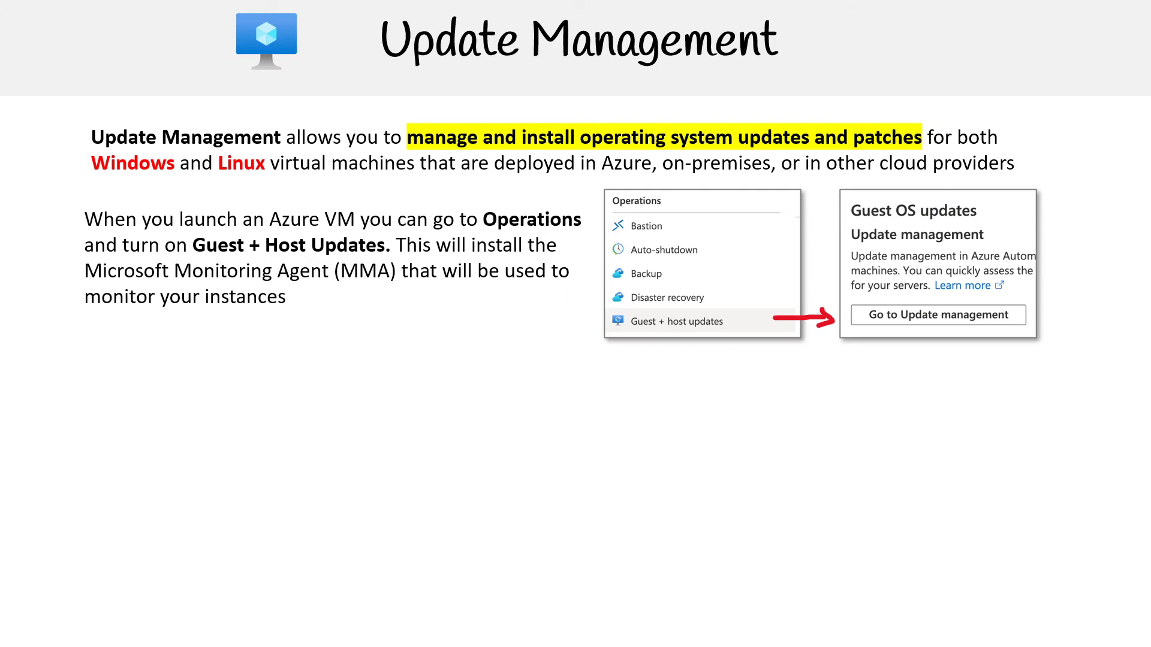
Step: Advance the animation to bring in the Azure Automations callout about installing the agent
{"action": "key", "text": "Right"}
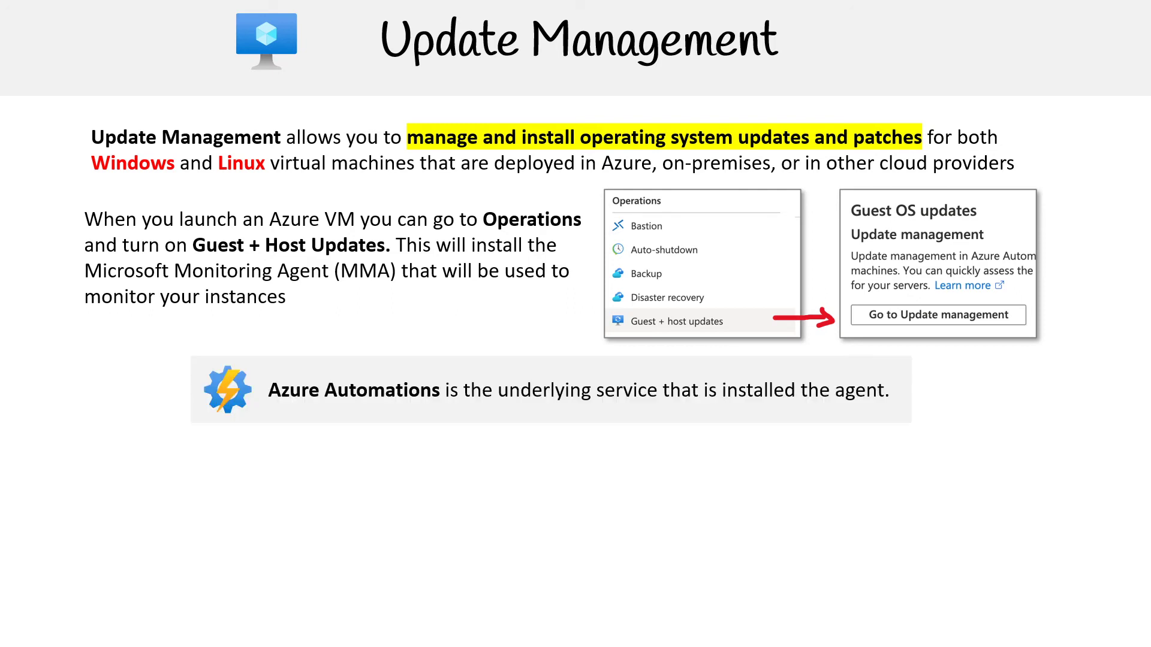